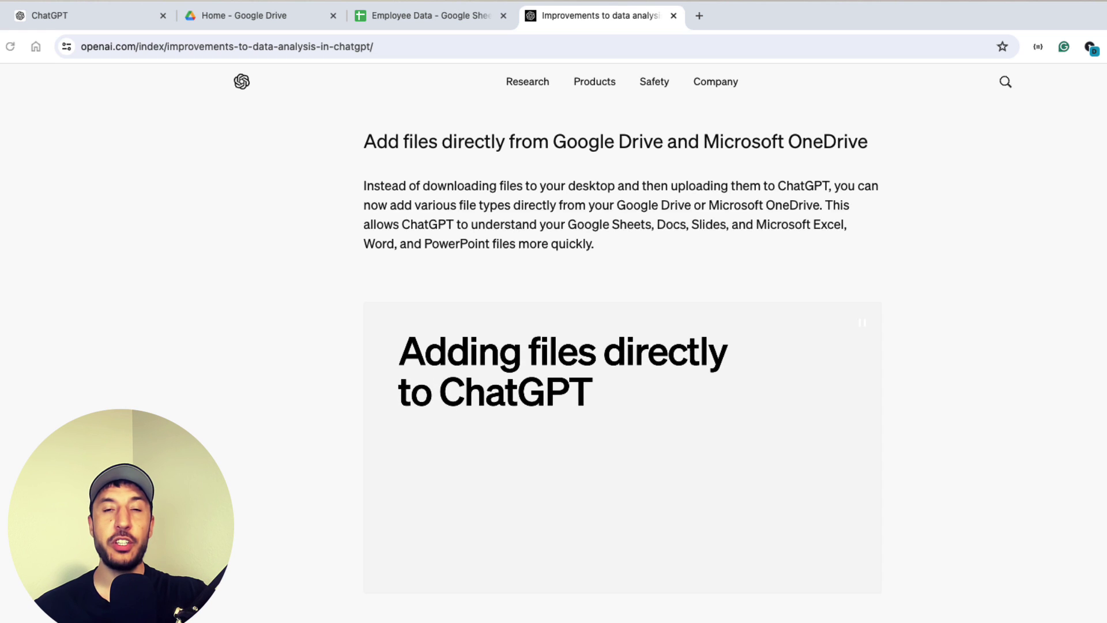
Scroll through the 'Improvements to data analysis in ChatGPT' article's list of new enhancements.
{"action": "scroll", "coordinate": [637, 314], "scroll_direction": "up", "scroll_amount": 2}
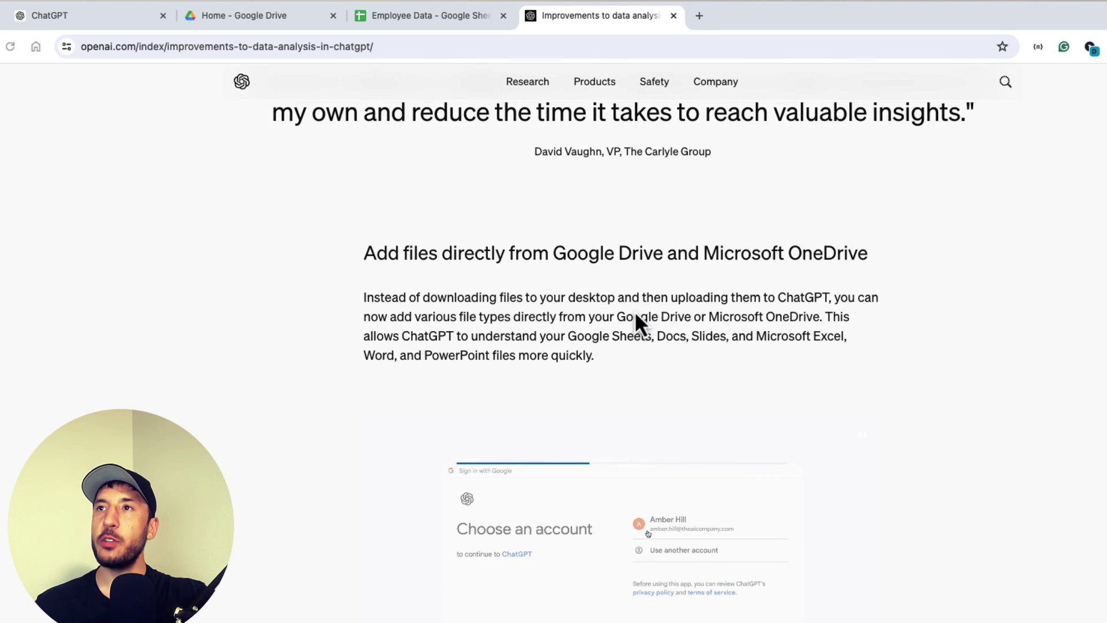
{"action": "scroll", "coordinate": [636, 314], "scroll_direction": "up", "scroll_amount": 10}
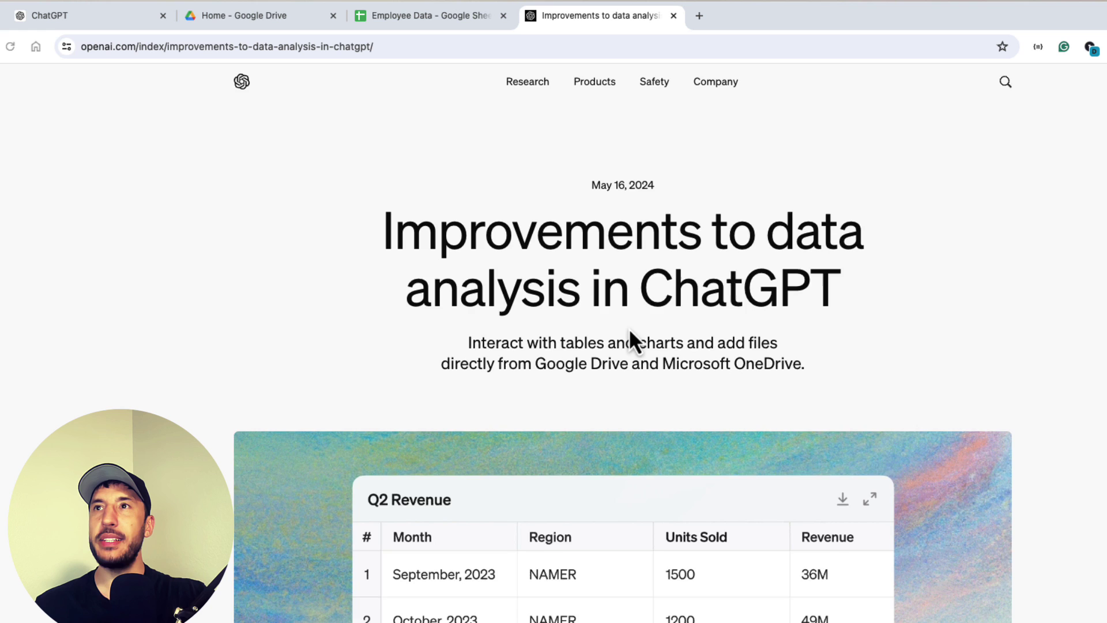
{"action": "scroll", "coordinate": [628, 328], "scroll_direction": "down", "scroll_amount": 5}
{"action": "scroll", "coordinate": [608, 406], "scroll_direction": "up", "scroll_amount": 5}
{"action": "scroll", "coordinate": [538, 445], "scroll_direction": "down", "scroll_amount": 8}
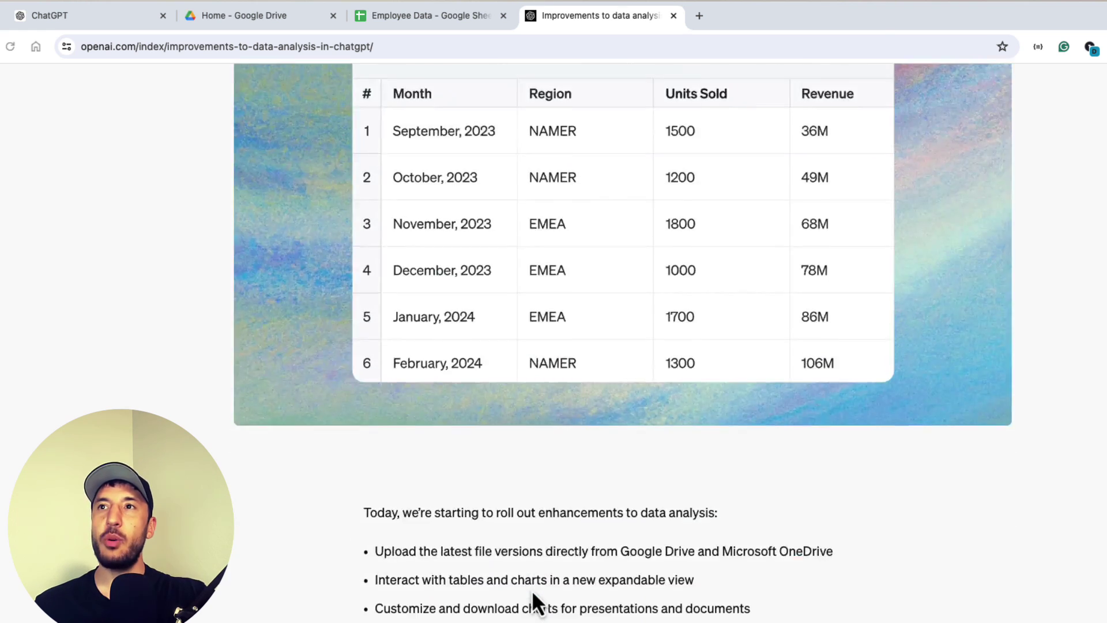
{"action": "scroll", "coordinate": [532, 590], "scroll_direction": "down", "scroll_amount": 10}
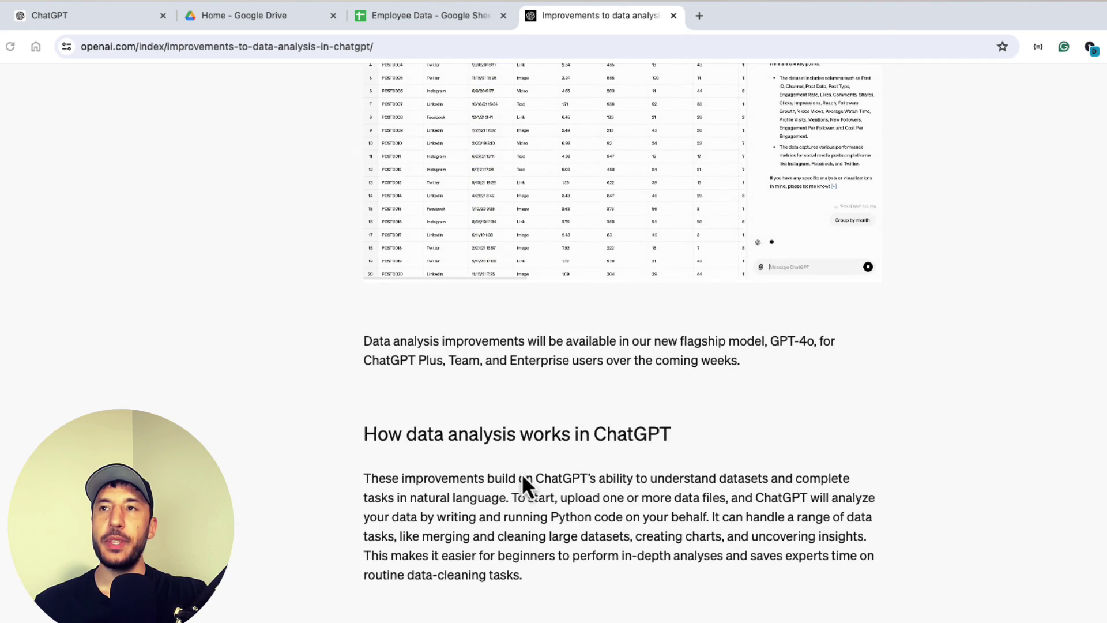
{"action": "scroll", "coordinate": [521, 473], "scroll_direction": "up", "scroll_amount": 4}
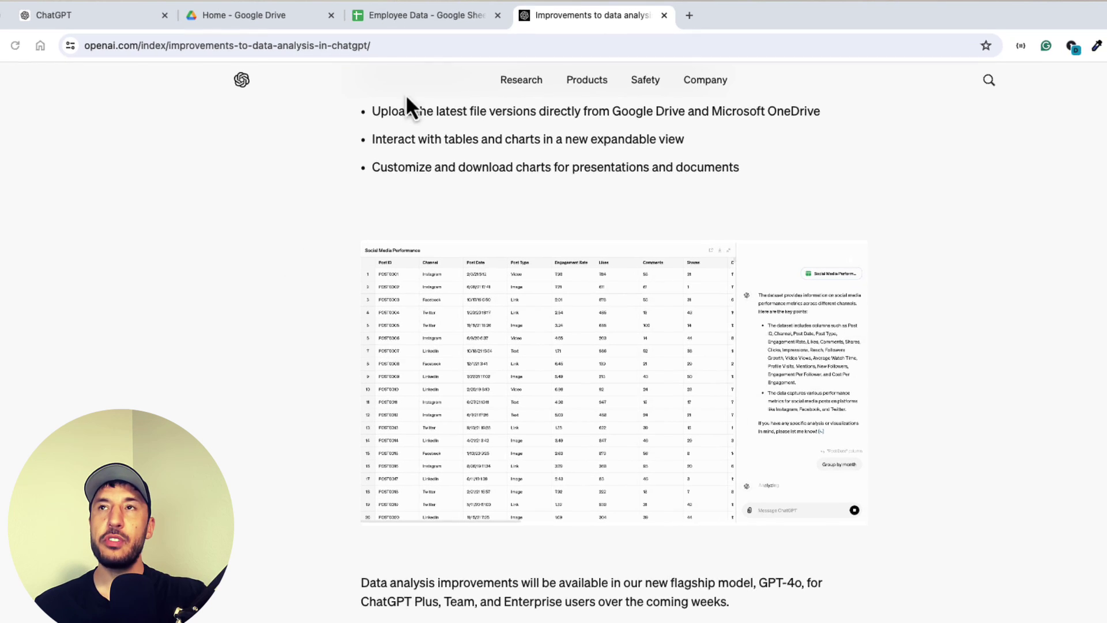
Move to a new ChatGPT chat and review the available models, keeping GPT-4o.
{"action": "left_click", "coordinate": [53, 17]}
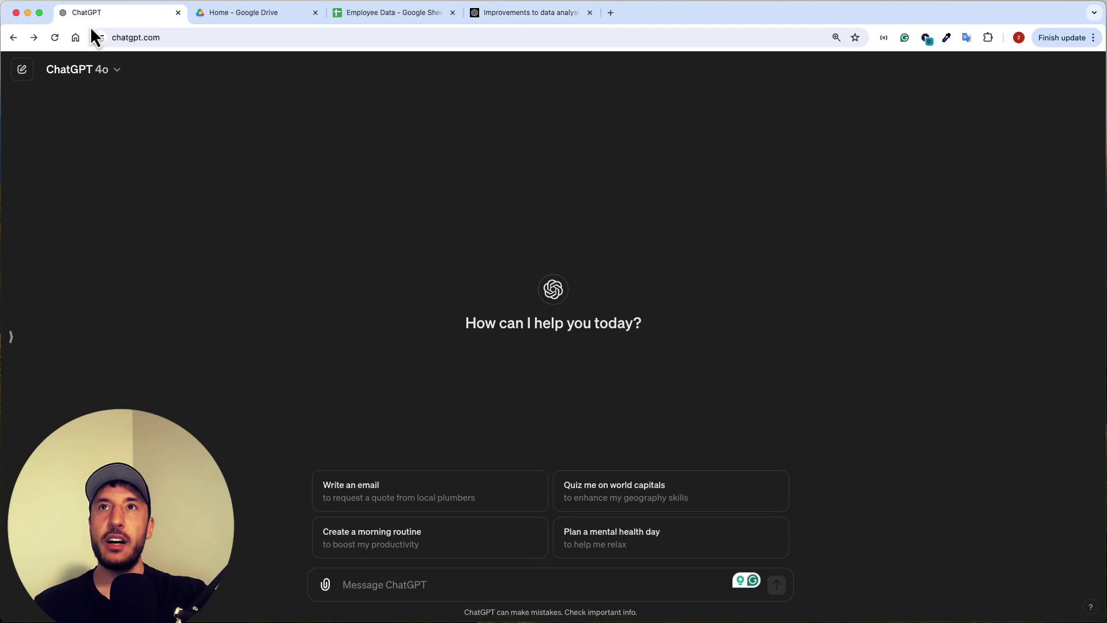
{"action": "left_click", "coordinate": [110, 81]}
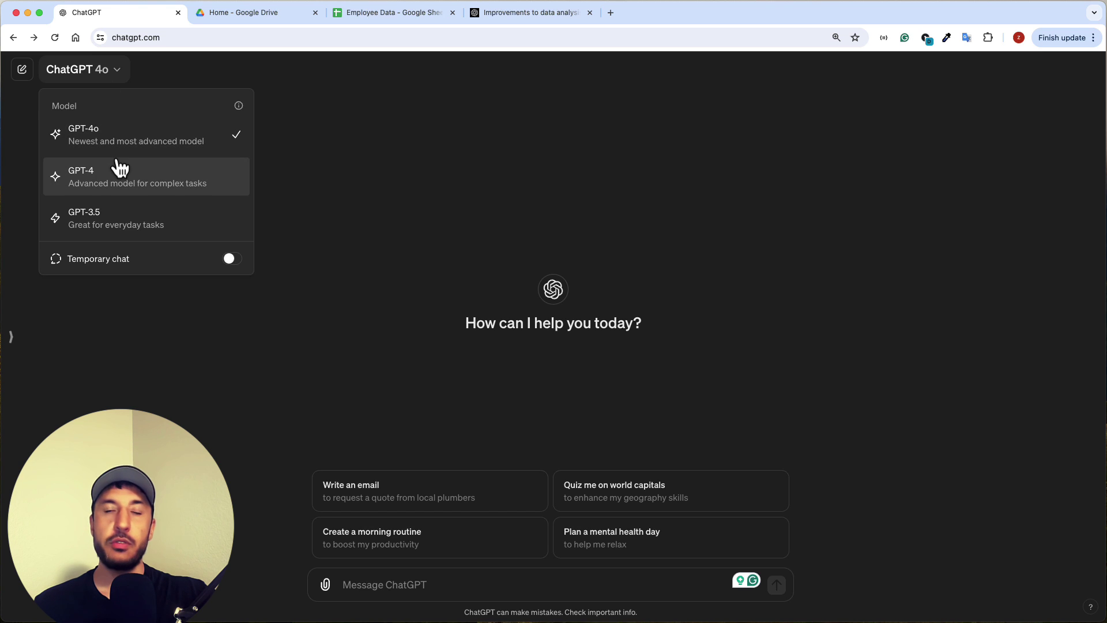
{"action": "left_click", "coordinate": [326, 191]}
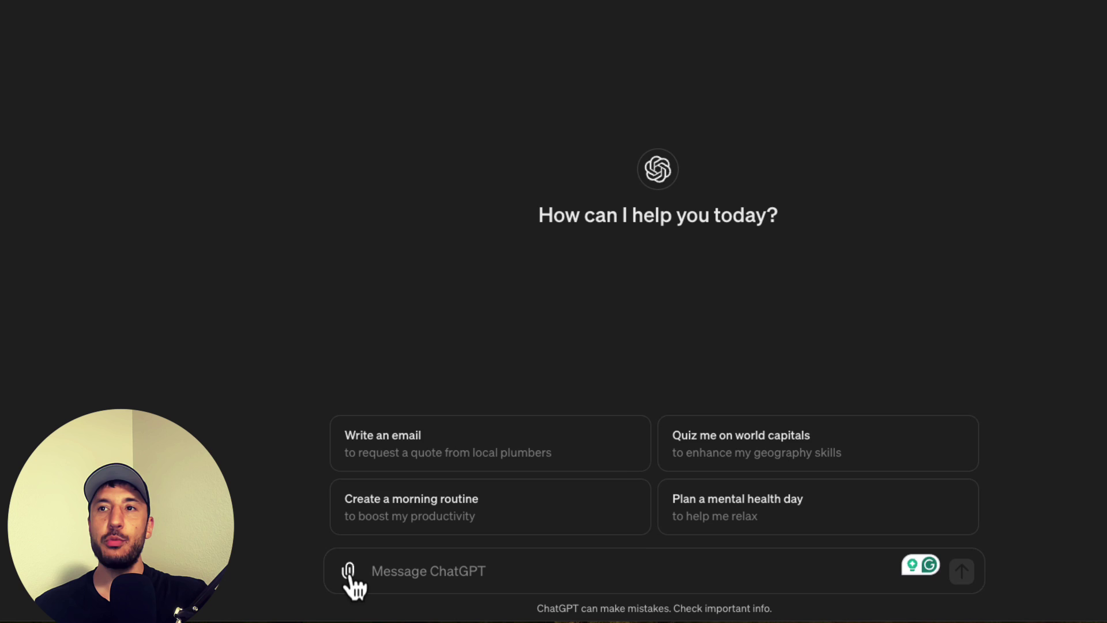
Bring up the attachment options: Google Drive, OneDrive Personal/Business and computer upload.
{"action": "left_click", "coordinate": [350, 574]}
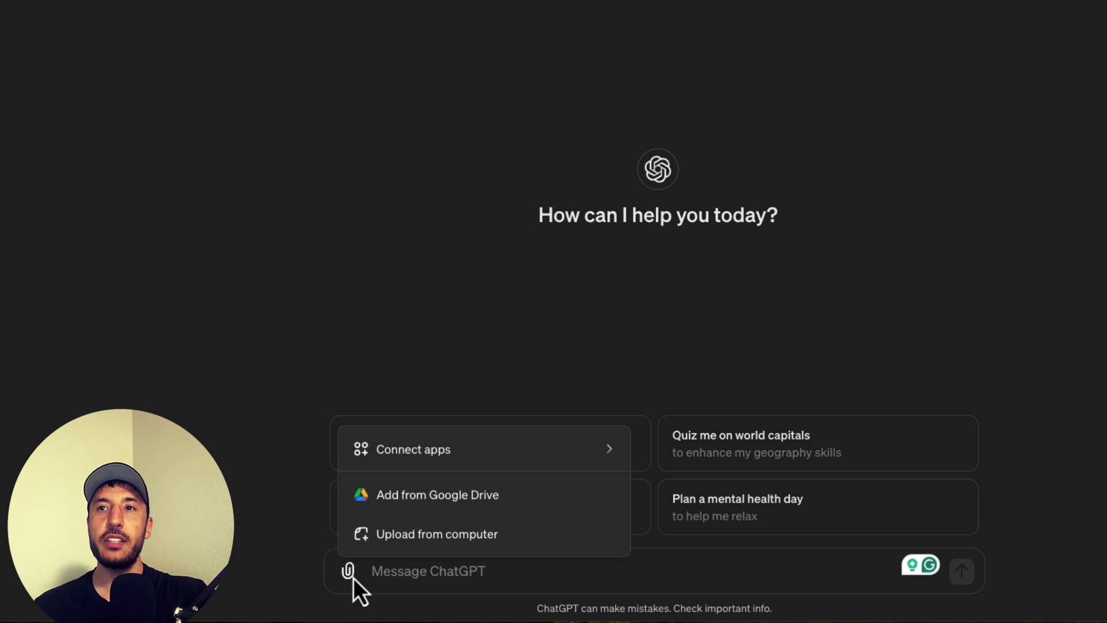
{"action": "mouse_move", "coordinate": [390, 467]}
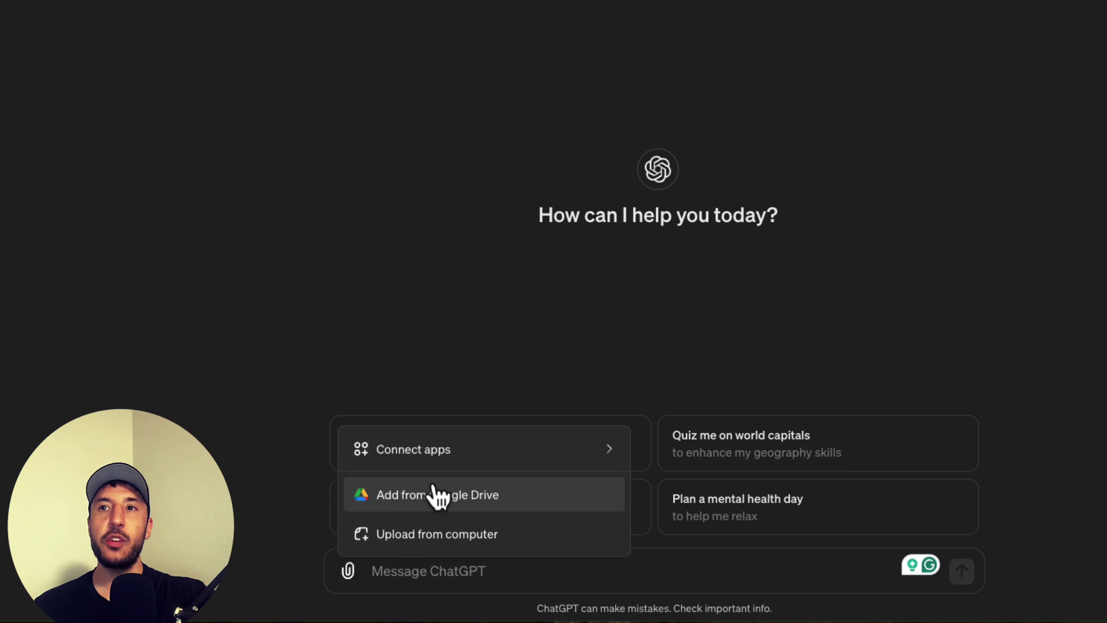
{"action": "mouse_move", "coordinate": [451, 455]}
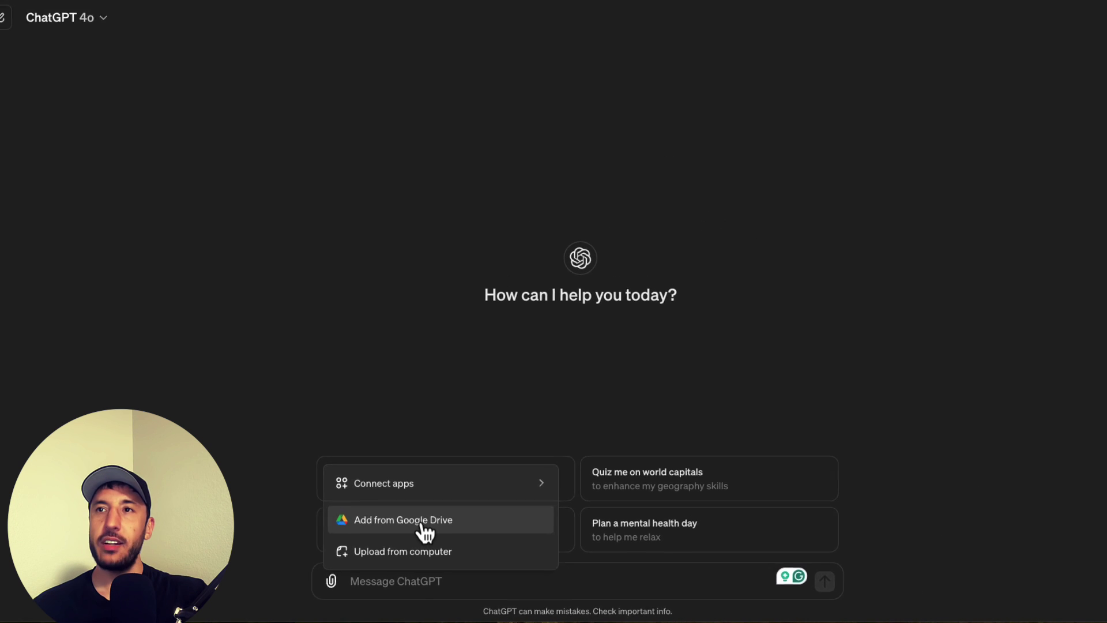
Attach the 'Employee Data' Google Sheet to the message from the Google Drive picker.
{"action": "left_click", "coordinate": [425, 531]}
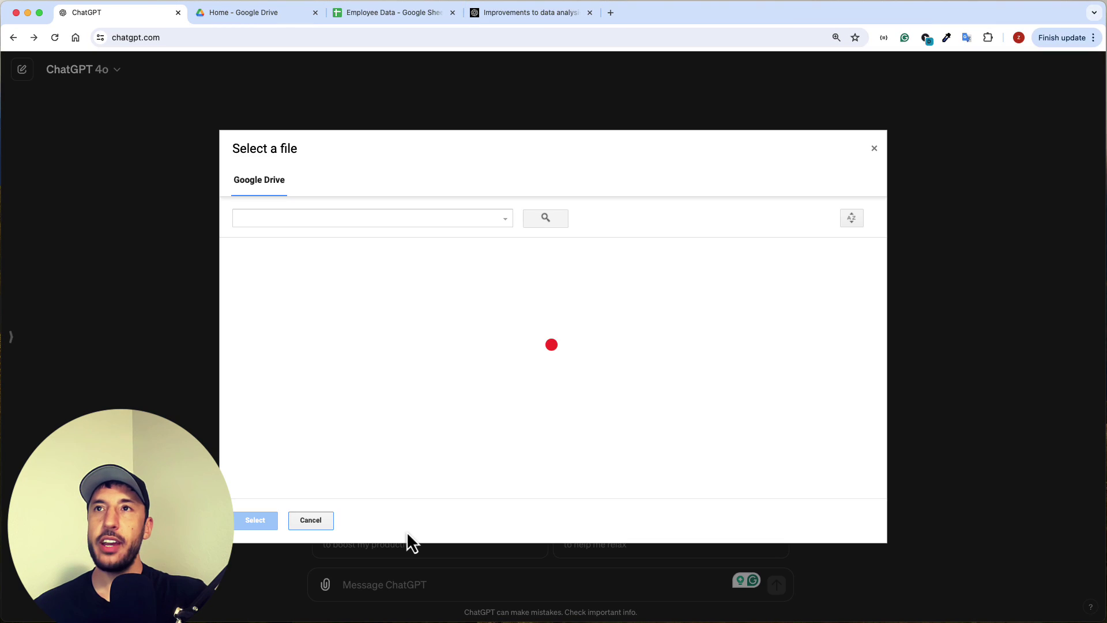
{"action": "scroll", "coordinate": [355, 377], "scroll_direction": "down", "scroll_amount": 4}
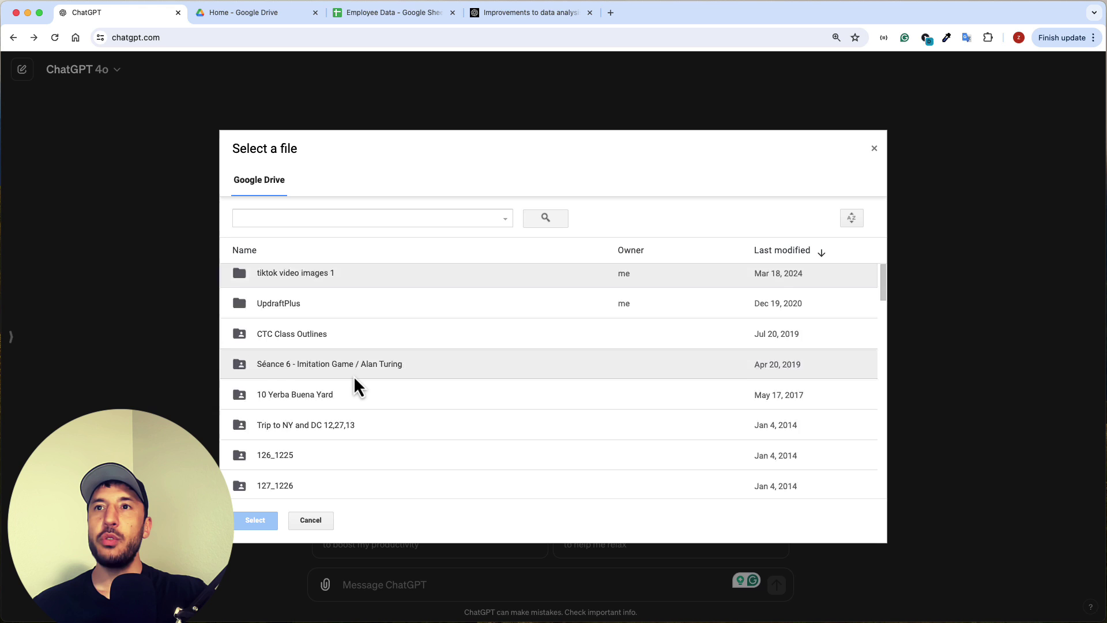
{"action": "scroll", "coordinate": [438, 426], "scroll_direction": "up", "scroll_amount": 3}
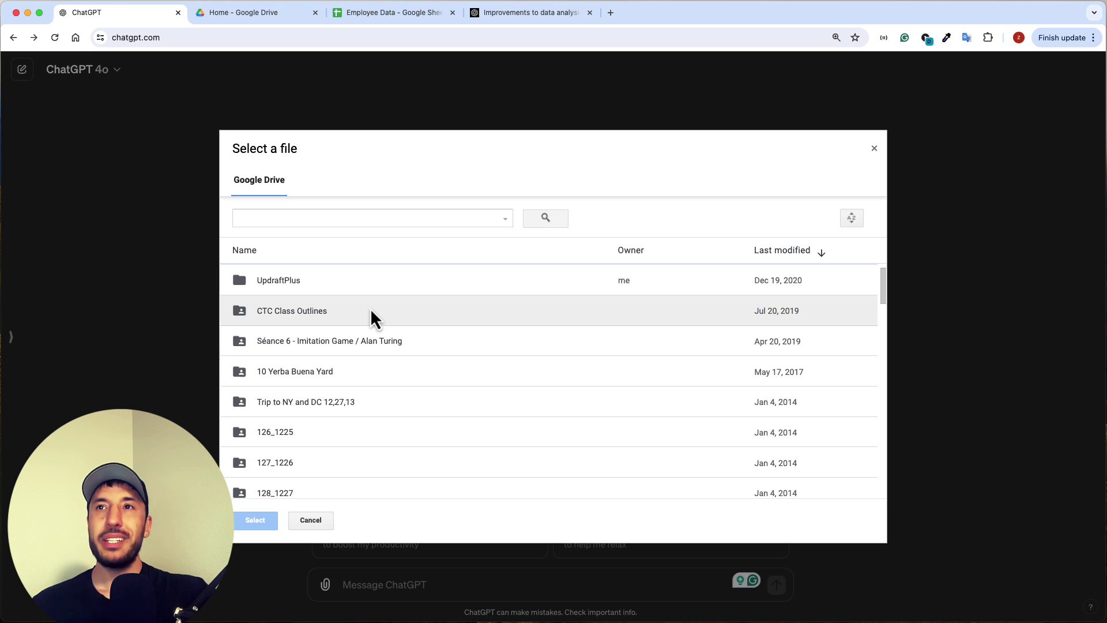
{"action": "scroll", "coordinate": [362, 320], "scroll_direction": "down", "scroll_amount": 4}
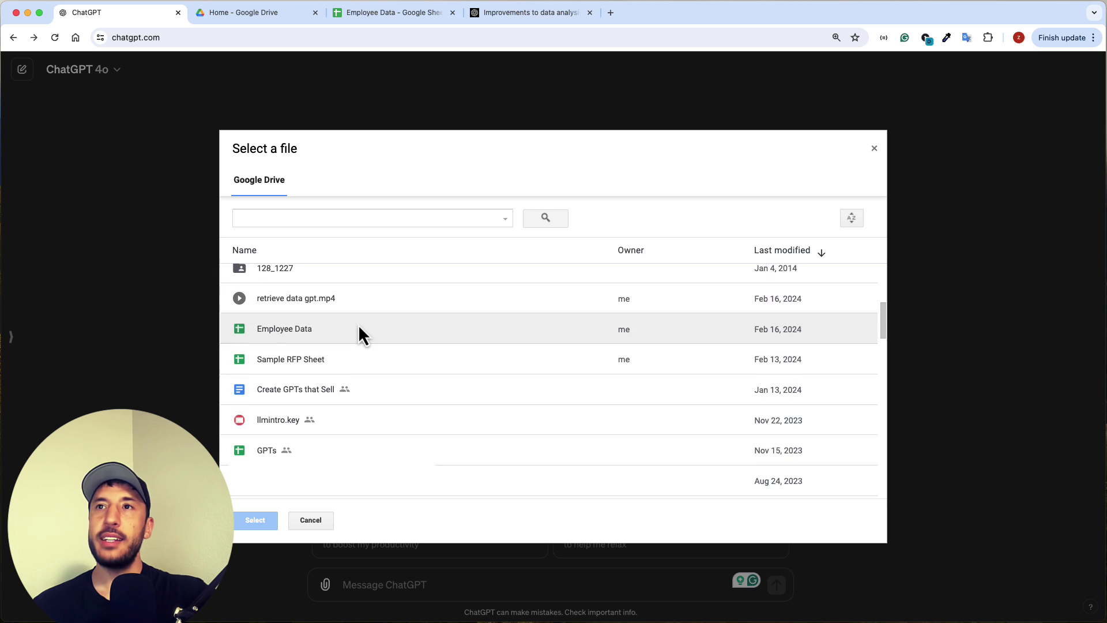
{"action": "double_click", "coordinate": [298, 331]}
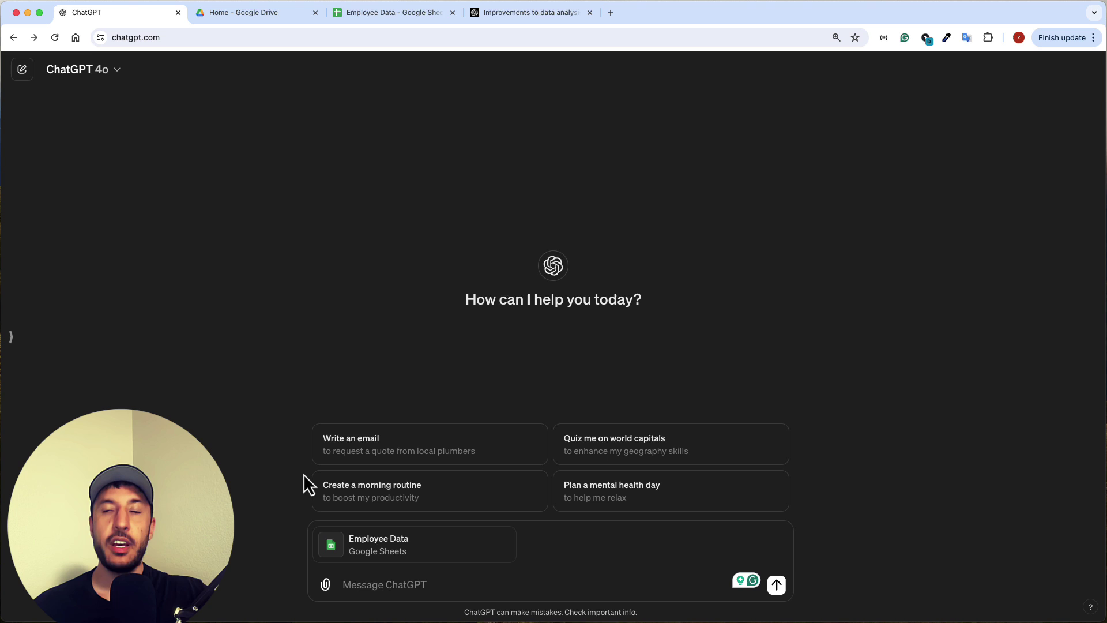
{"action": "left_click", "coordinate": [326, 585]}
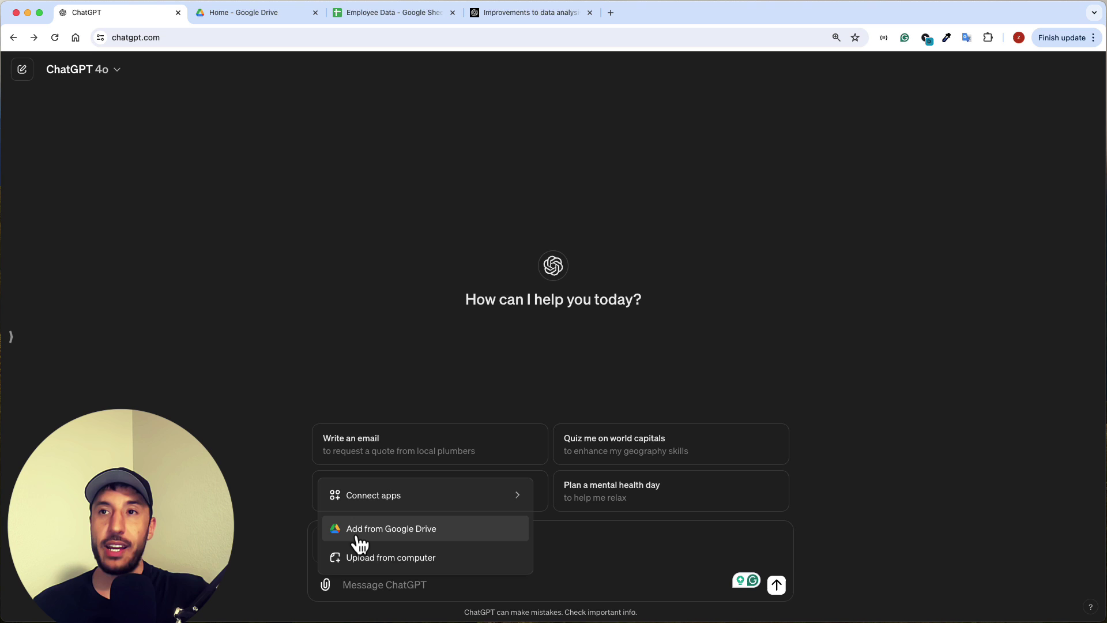
{"action": "left_click", "coordinate": [272, 444]}
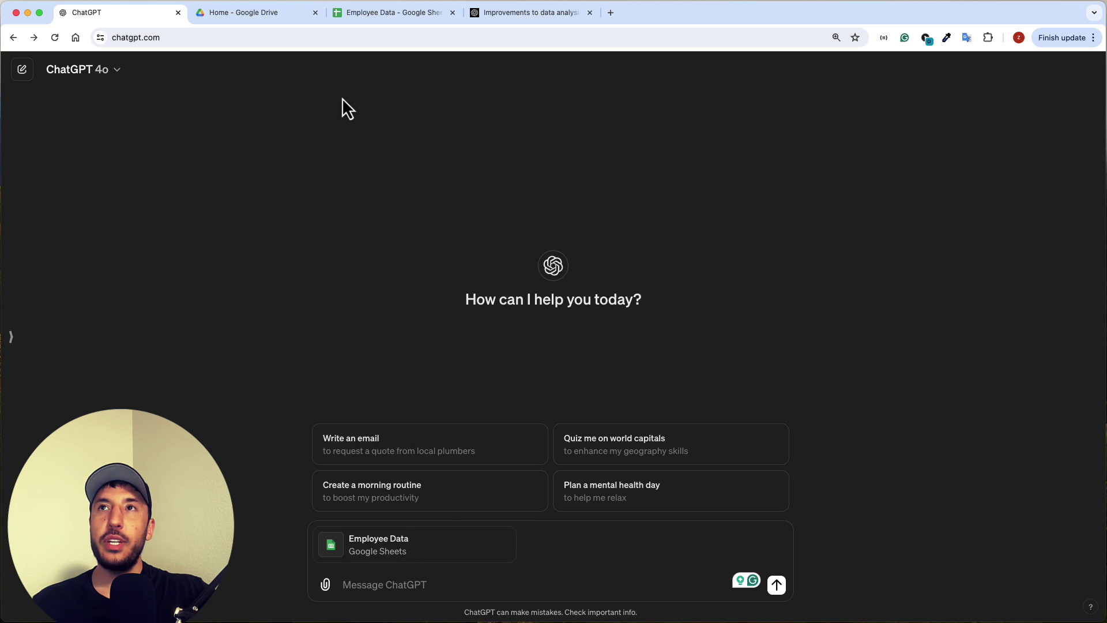
{"action": "left_click", "coordinate": [383, 14]}
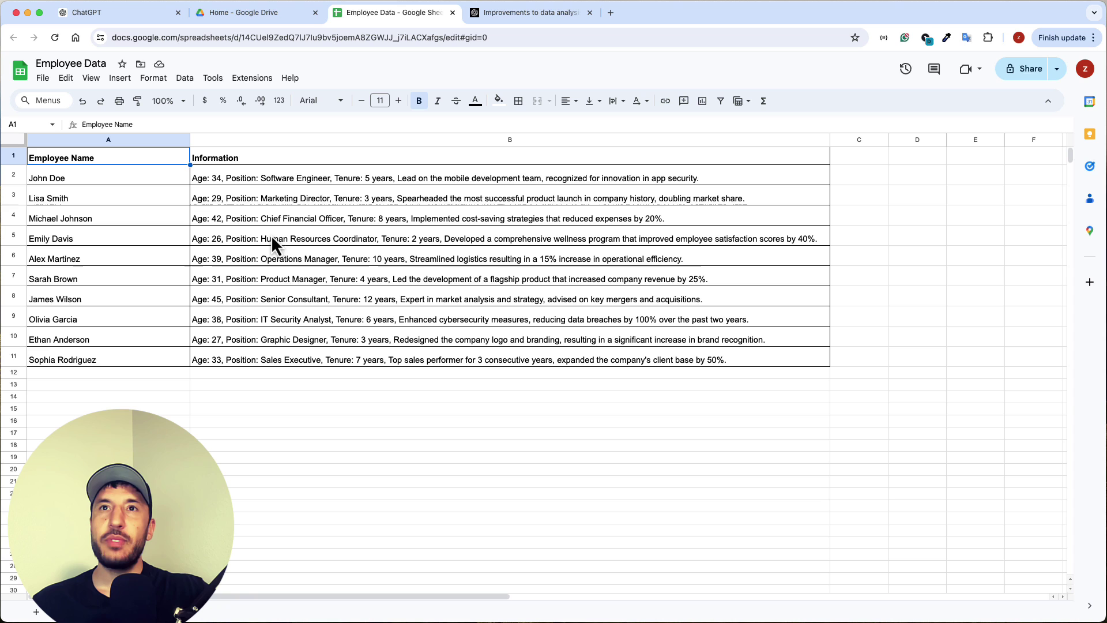
{"action": "left_click", "coordinate": [72, 198]}
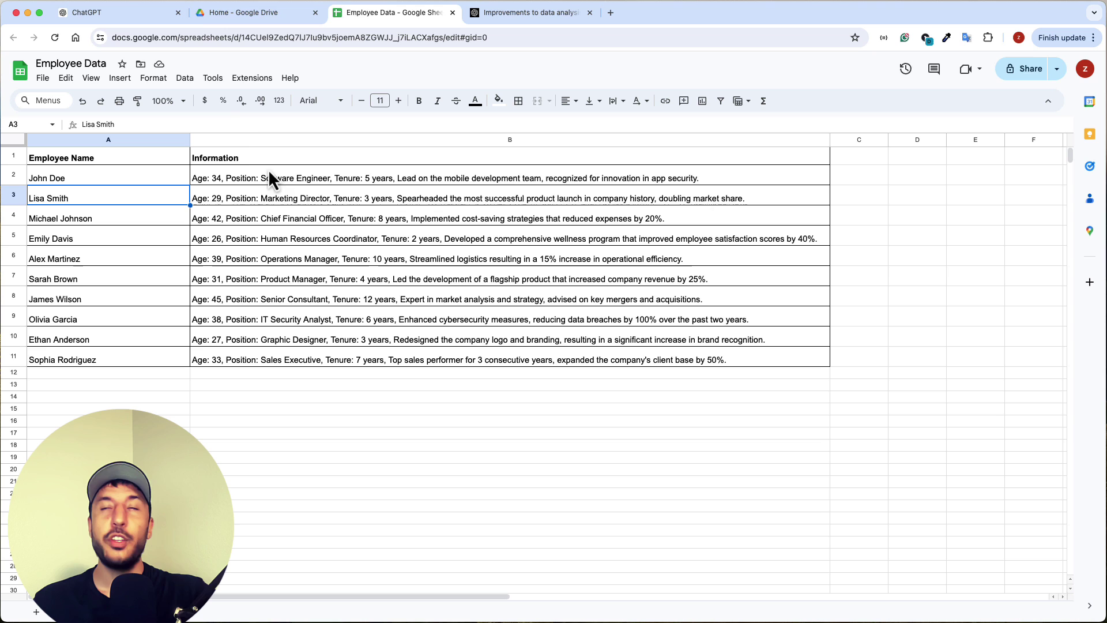
{"action": "left_click", "coordinate": [149, 14]}
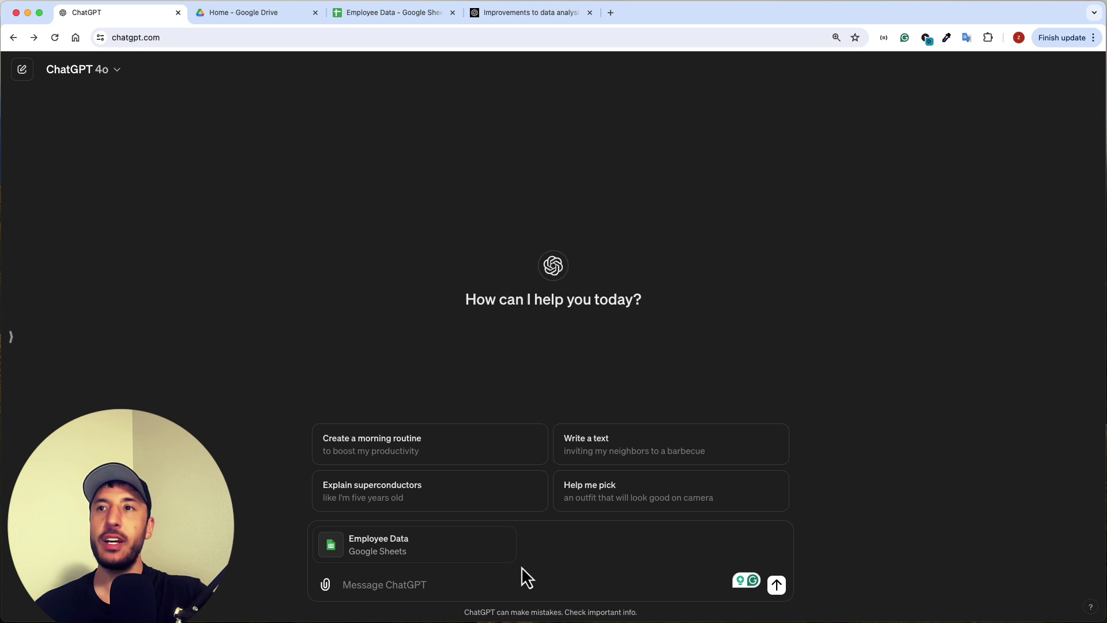
Send the Employee Data sheet for a first-rows preview, then view the spreadsheet in Google Sheets.
{"action": "left_click", "coordinate": [777, 585]}
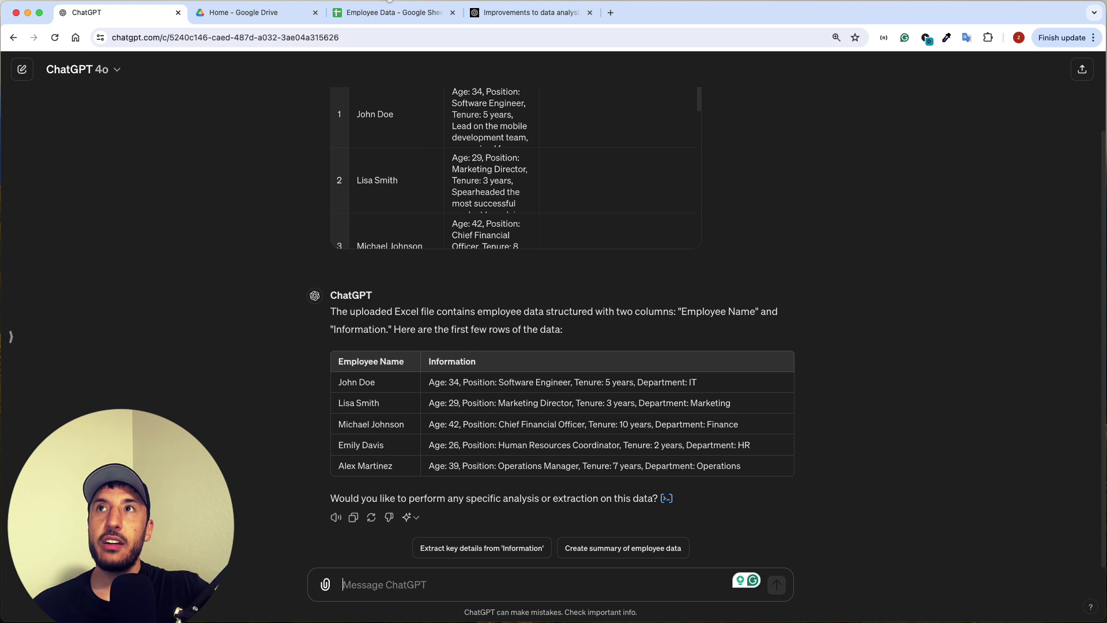
{"action": "left_click", "coordinate": [376, 16]}
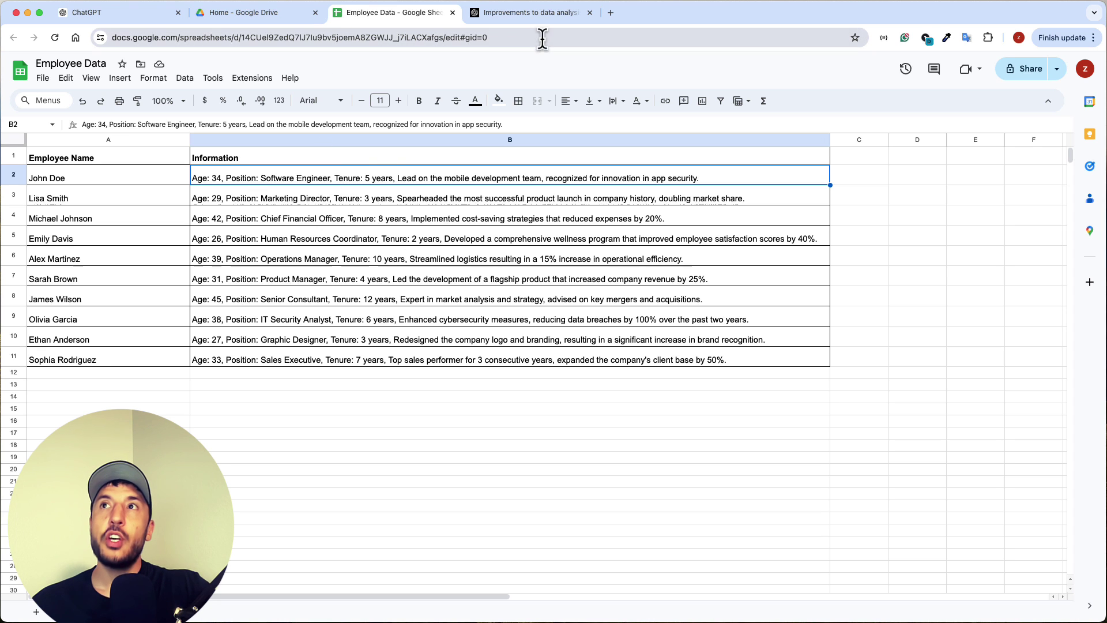
Glance at the OpenAI data-analysis article, then go back to the ChatGPT employee-data conversation.
{"action": "left_click", "coordinate": [517, 19]}
{"action": "left_click", "coordinate": [227, 36]}
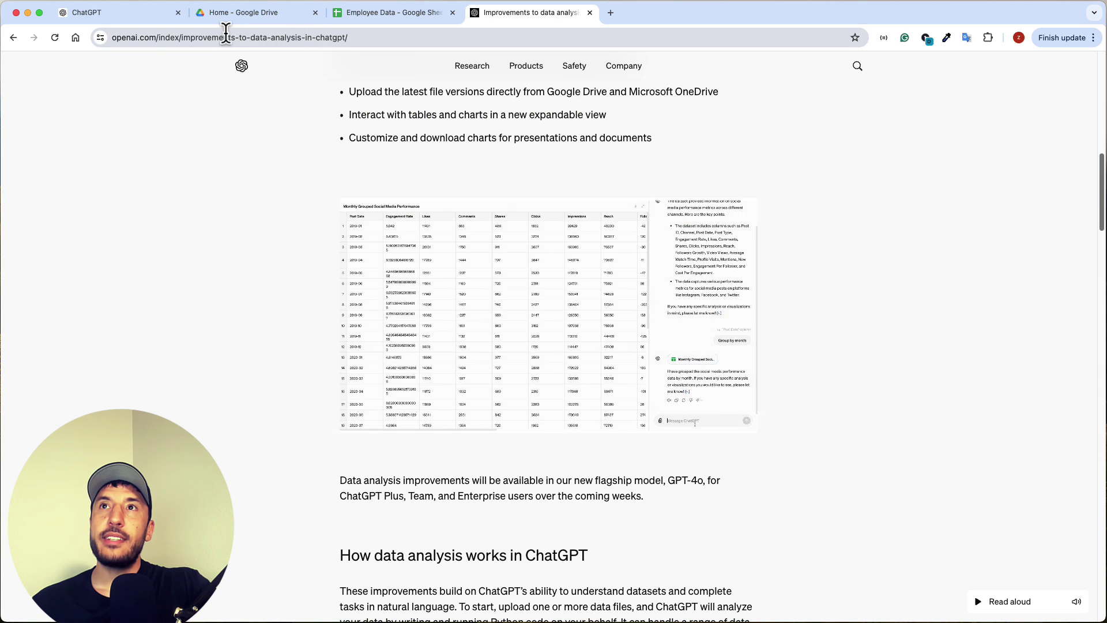
{"action": "left_click", "coordinate": [98, 15]}
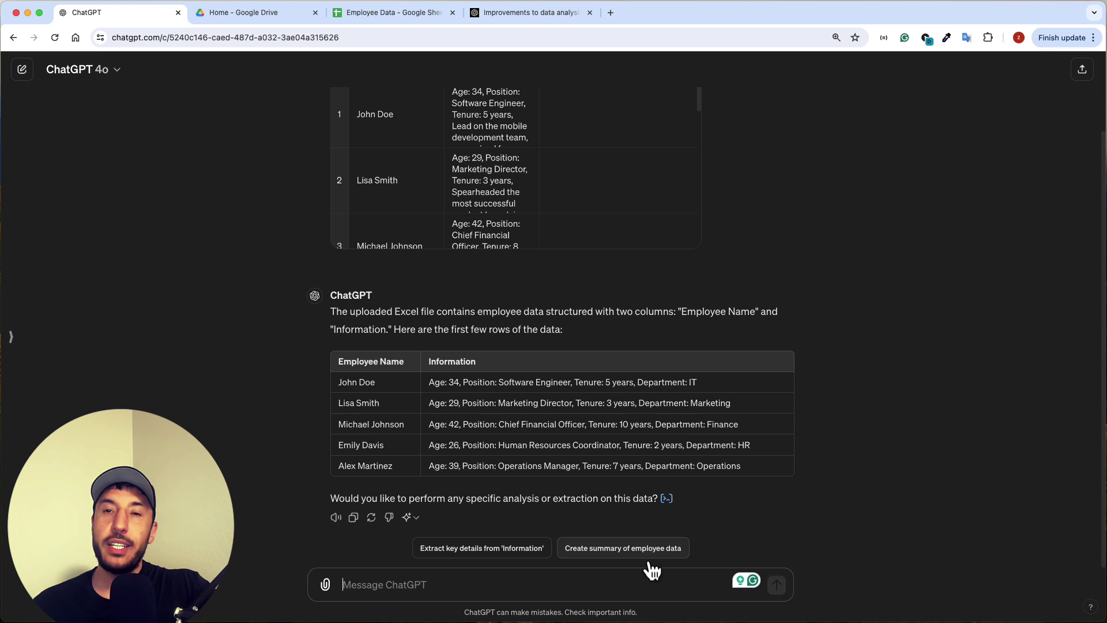
Have ChatGPT split the Information column into a five-employee table of Age, Position, Tenure and Department.
{"action": "left_click", "coordinate": [482, 574]}
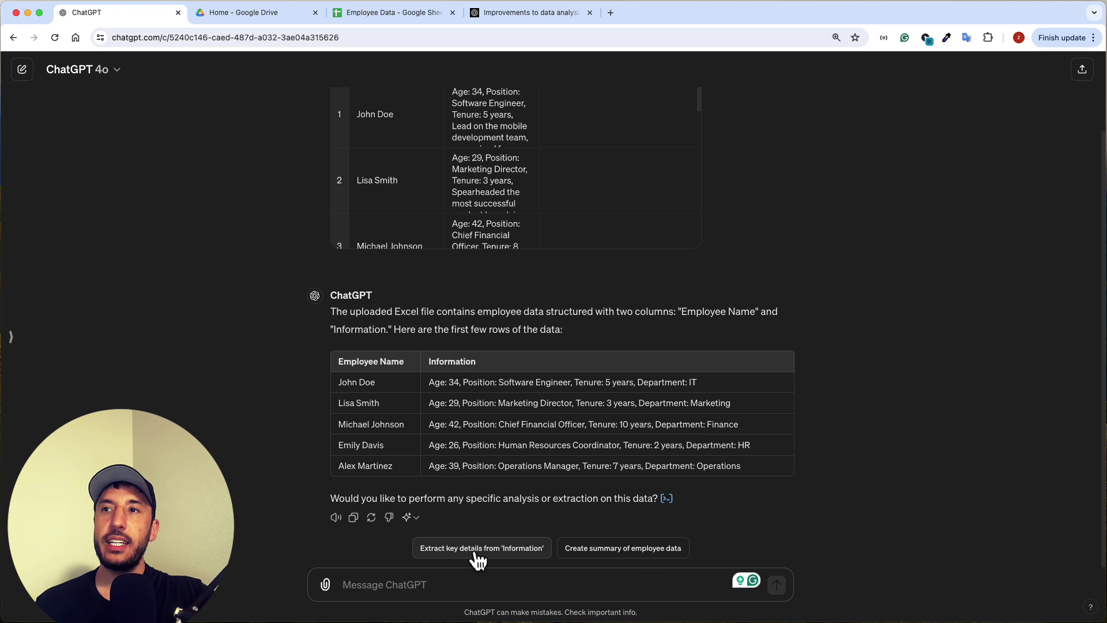
{"action": "left_click", "coordinate": [477, 551]}
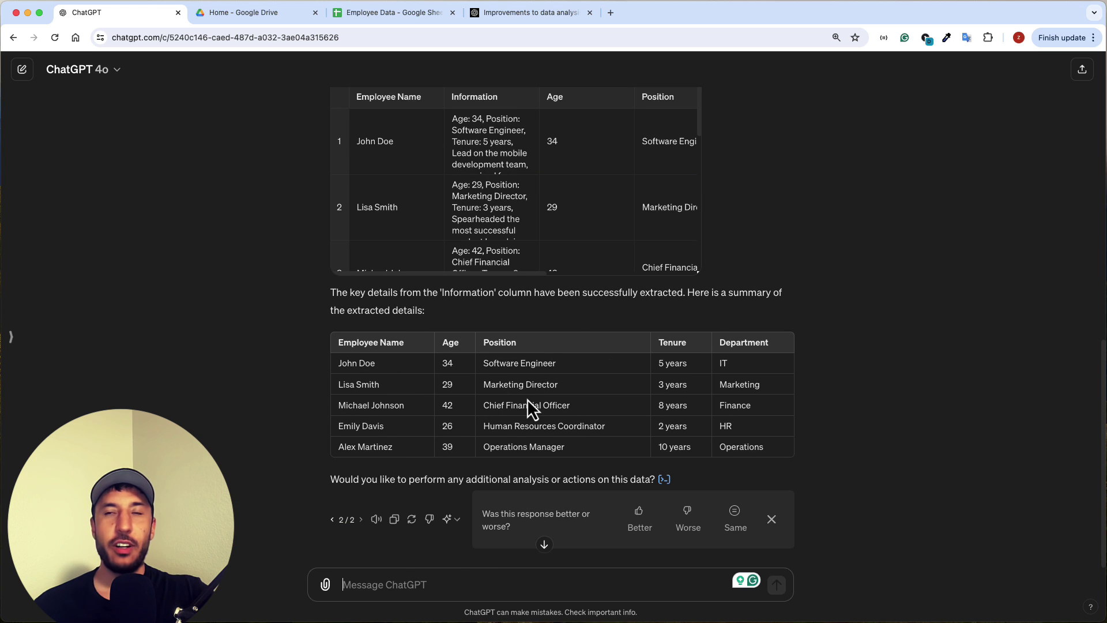
{"action": "left_click", "coordinate": [368, 16]}
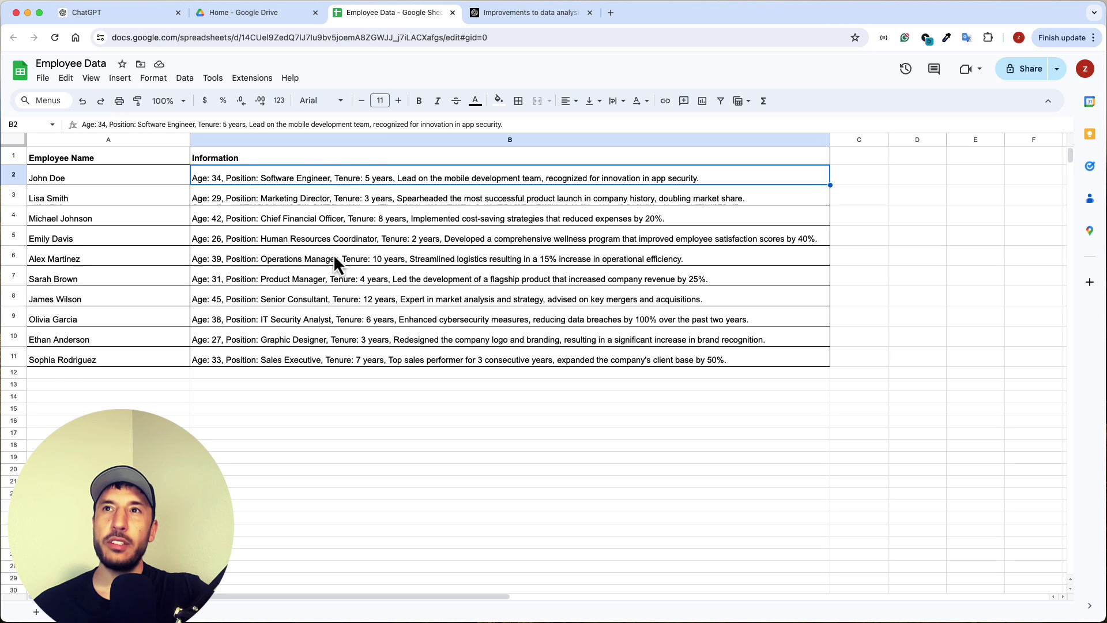
{"action": "left_click", "coordinate": [230, 14]}
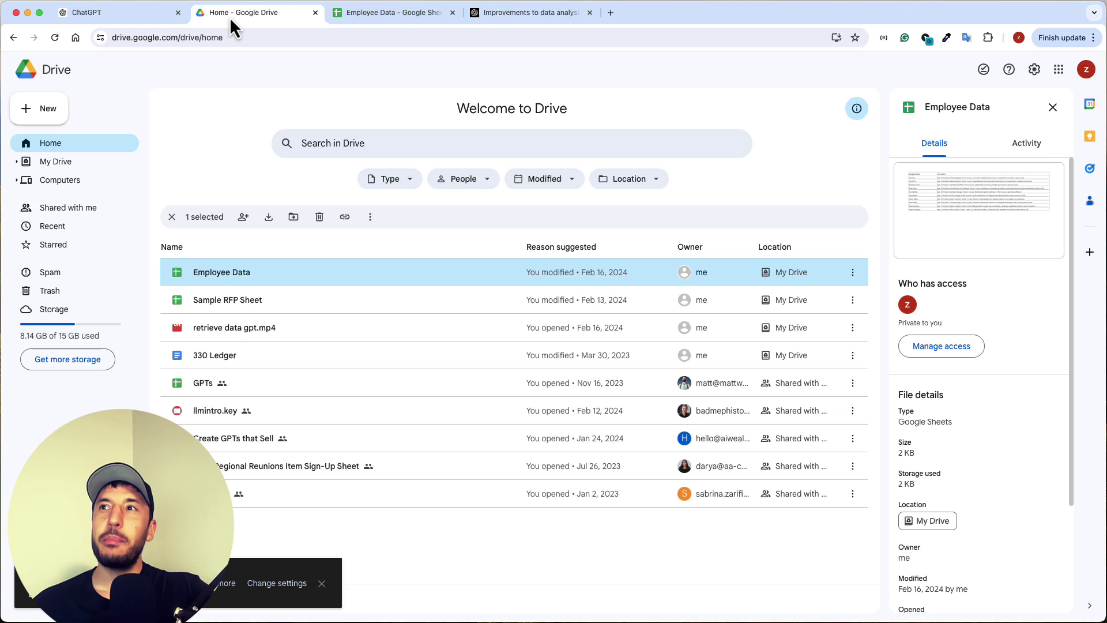
{"action": "left_click", "coordinate": [124, 14]}
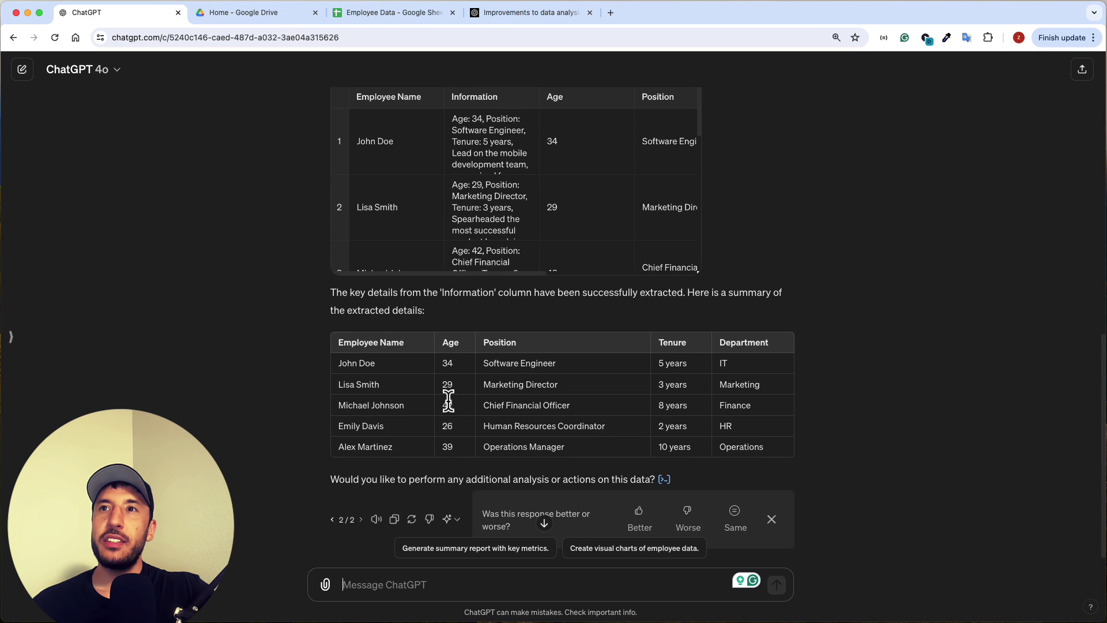
{"action": "scroll", "coordinate": [448, 398], "scroll_direction": "down", "scroll_amount": 1}
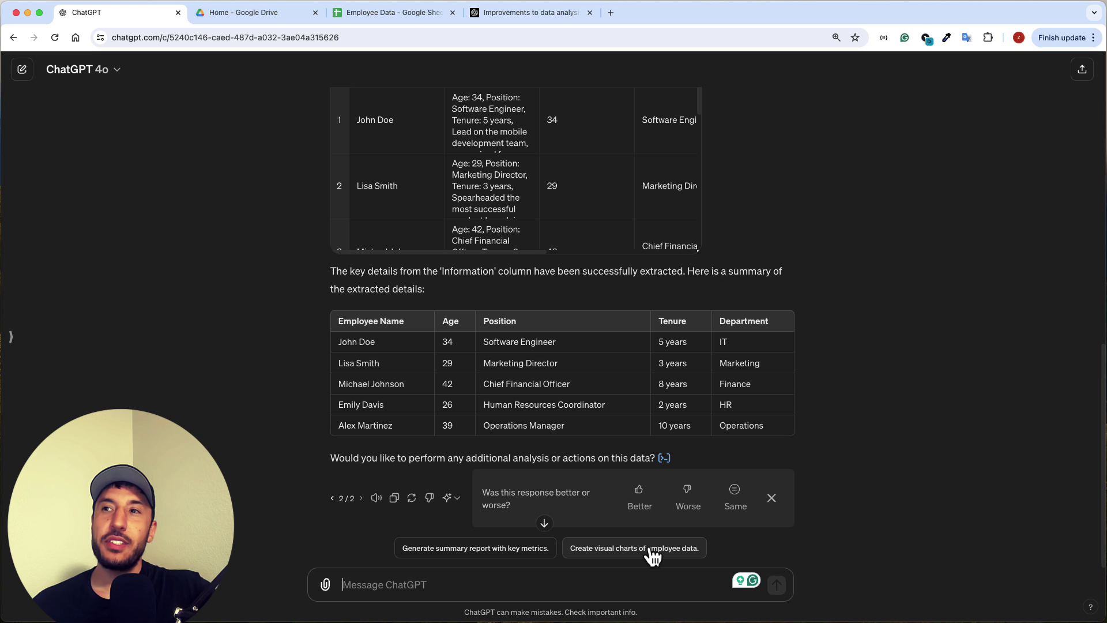
Request visual charts and review the resulting 'Distribution of Employee Ages' histogram.
{"action": "left_click", "coordinate": [603, 552]}
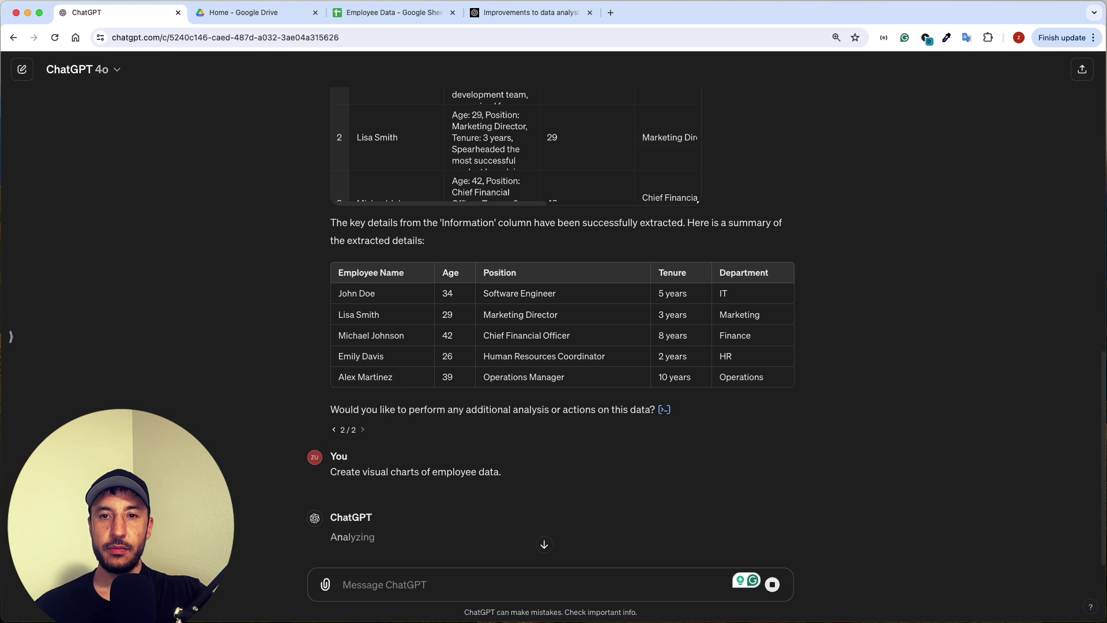
{"action": "scroll", "coordinate": [435, 337], "scroll_direction": "down", "scroll_amount": 5}
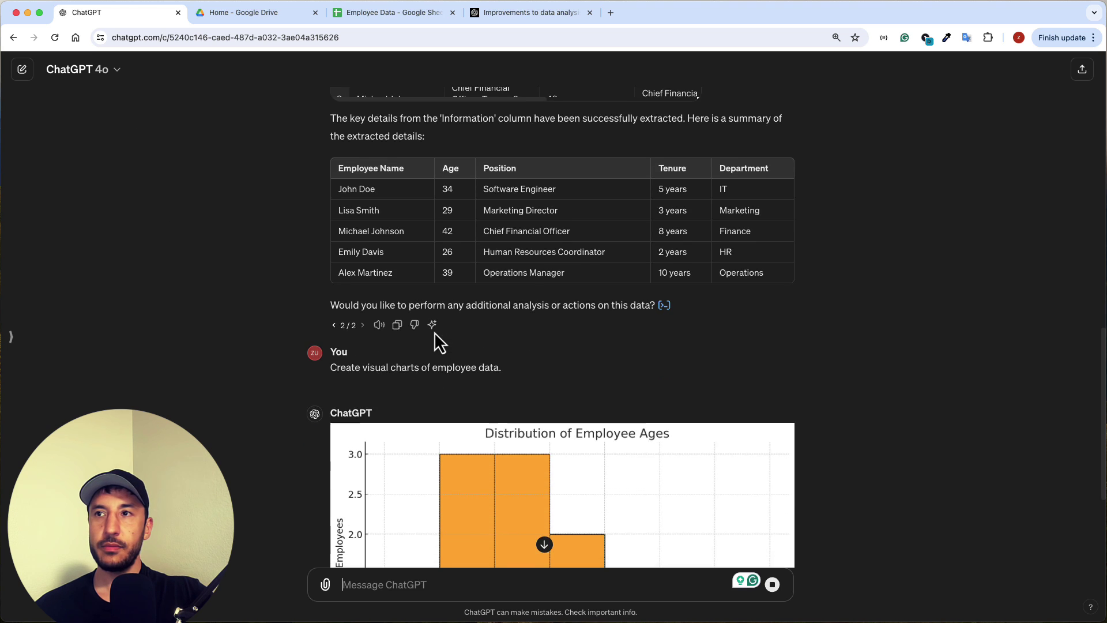
{"action": "scroll", "coordinate": [435, 358], "scroll_direction": "up", "scroll_amount": 1}
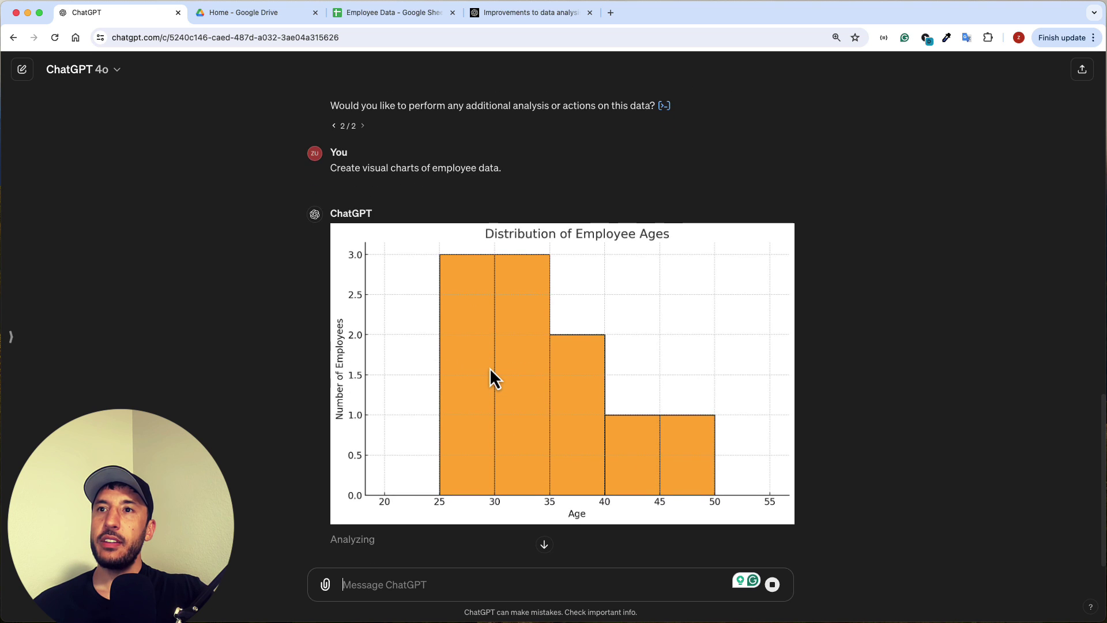
{"action": "scroll", "coordinate": [490, 368], "scroll_direction": "up", "scroll_amount": 4}
{"action": "scroll", "coordinate": [490, 368], "scroll_direction": "up", "scroll_amount": 10}
{"action": "scroll", "coordinate": [503, 346], "scroll_direction": "down", "scroll_amount": 12}
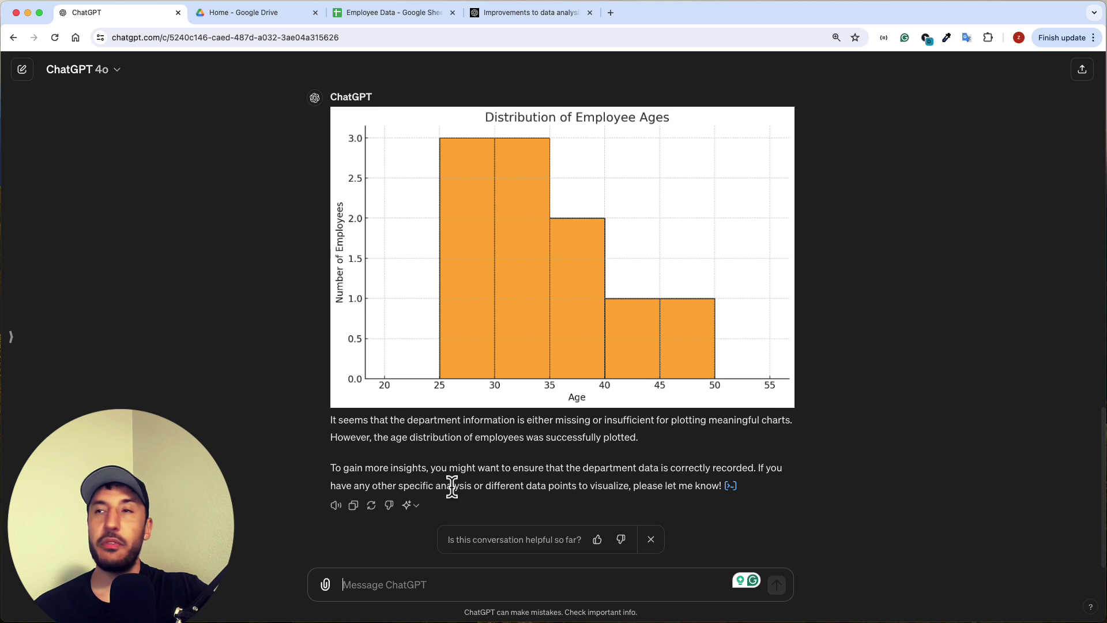
{"action": "scroll", "coordinate": [451, 484], "scroll_direction": "down", "scroll_amount": 1}
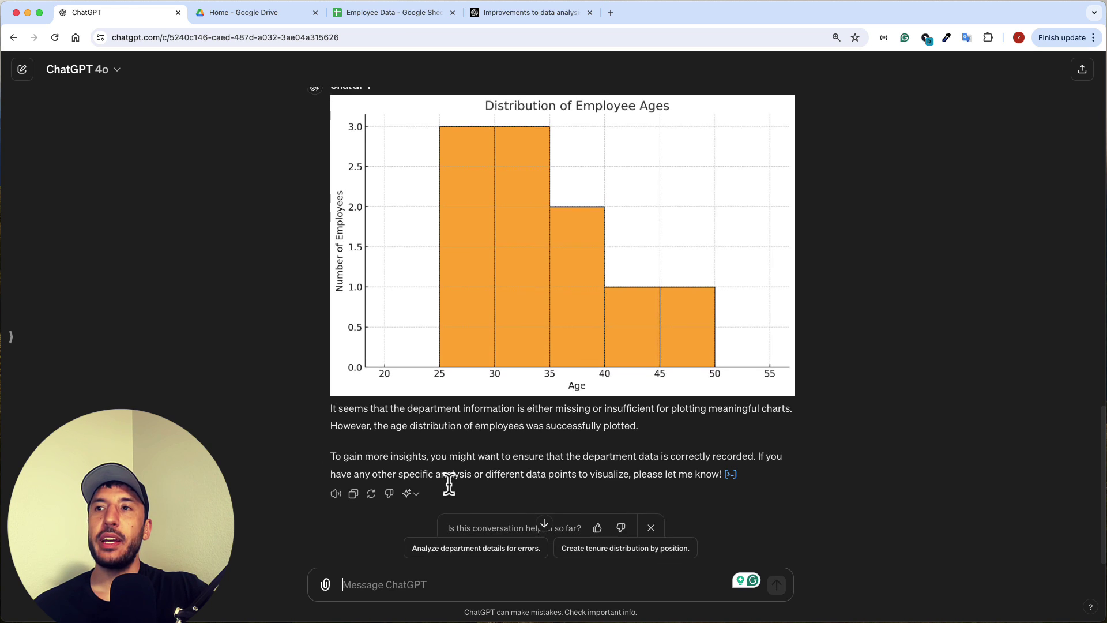